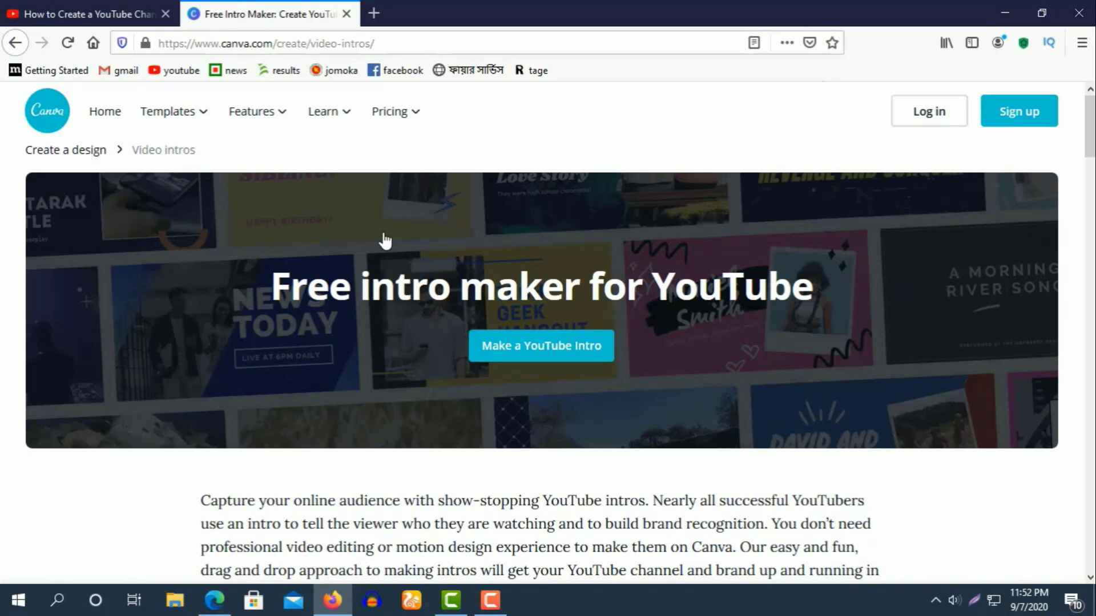
# Start a YouTube intro and begin e-mail sign-up by entering the account holder's name.
pyautogui.click(533, 355)
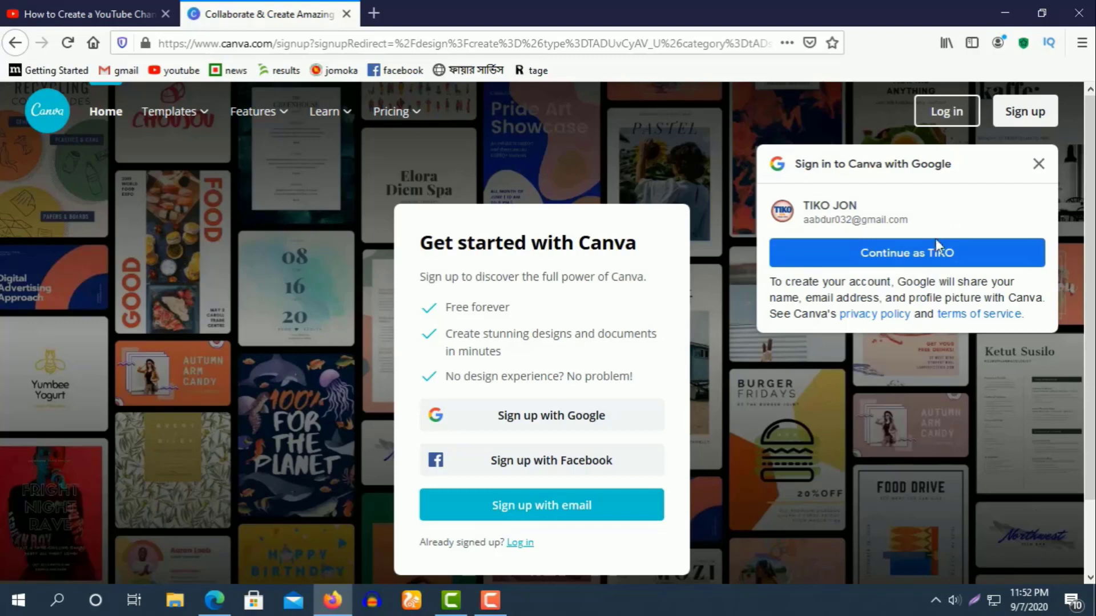
pyautogui.click(587, 507)
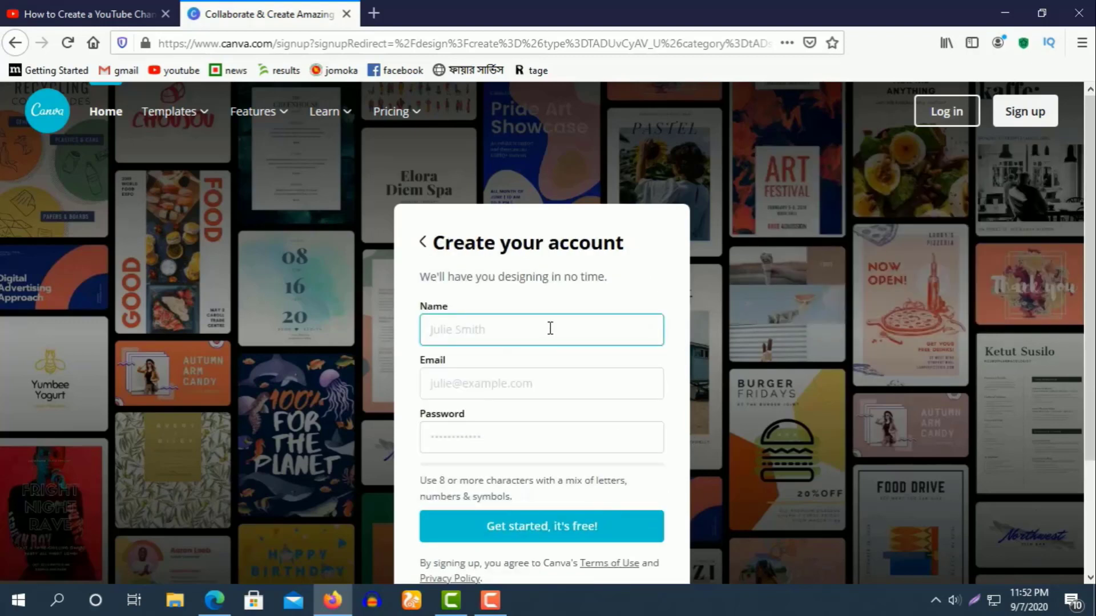
pyautogui.click(551, 329)
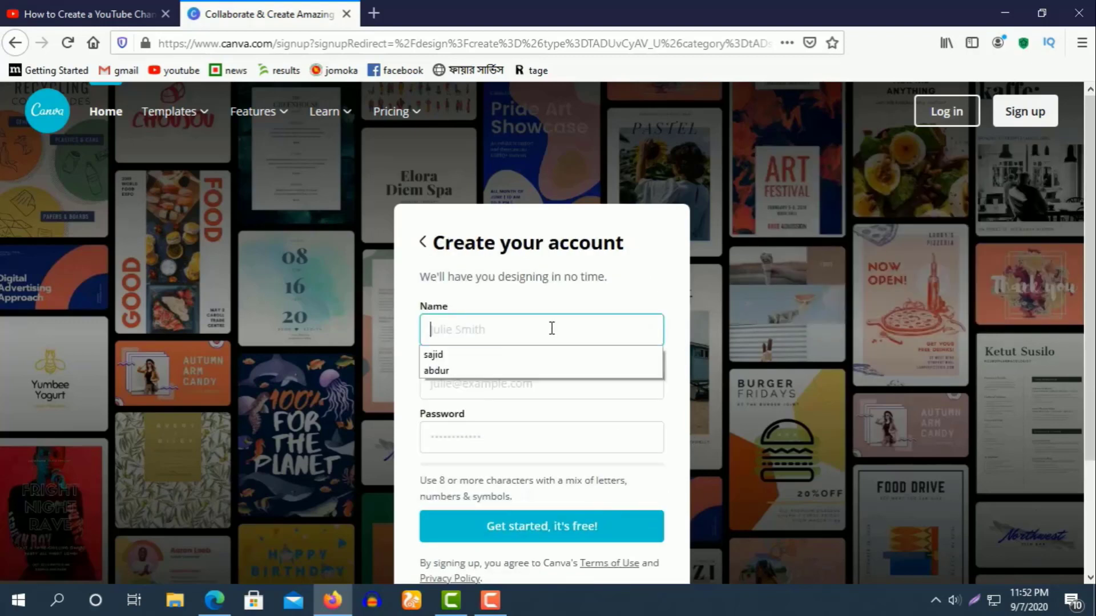
pyautogui.click(554, 327)
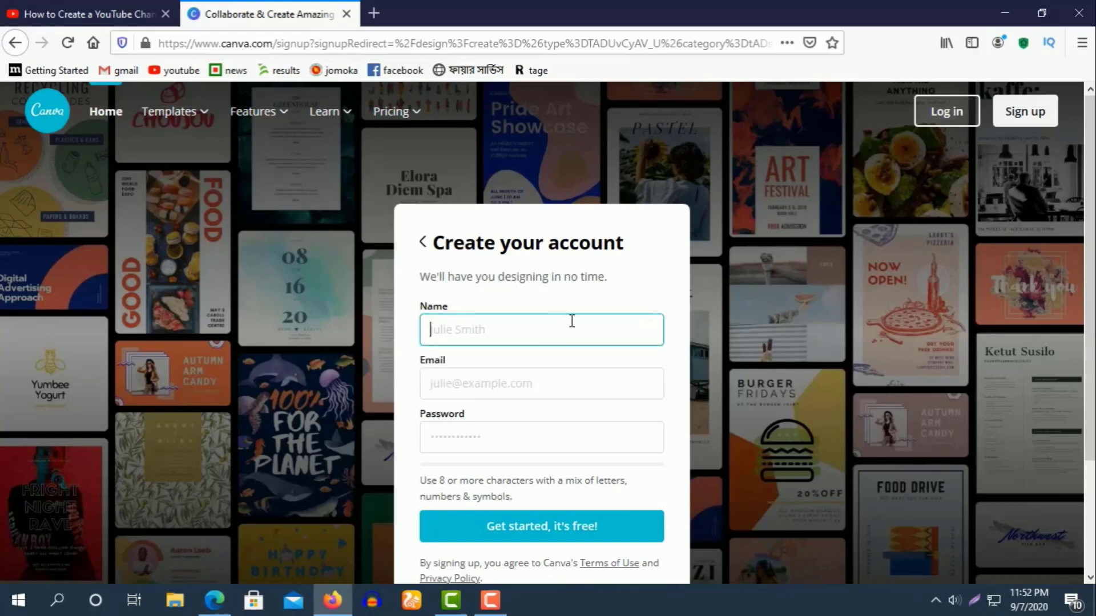
pyautogui.write('tikojon')
# Paste the e-mail address, enter an eight-character password, and submit the Canva sign-up.
pyautogui.click(497, 382)
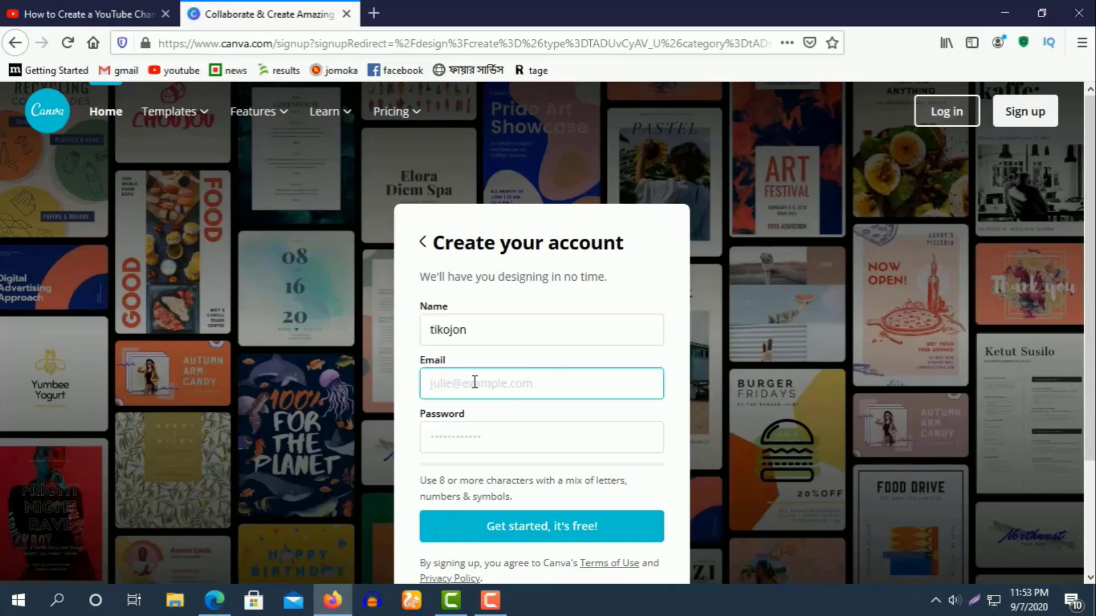
pyautogui.rightClick(474, 382)
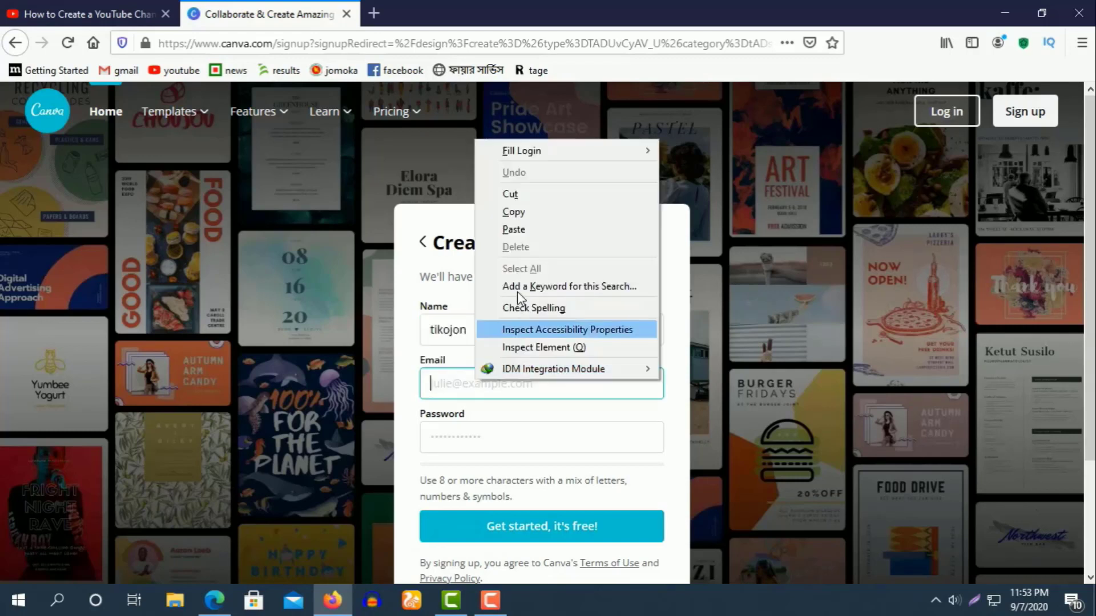
pyautogui.click(533, 225)
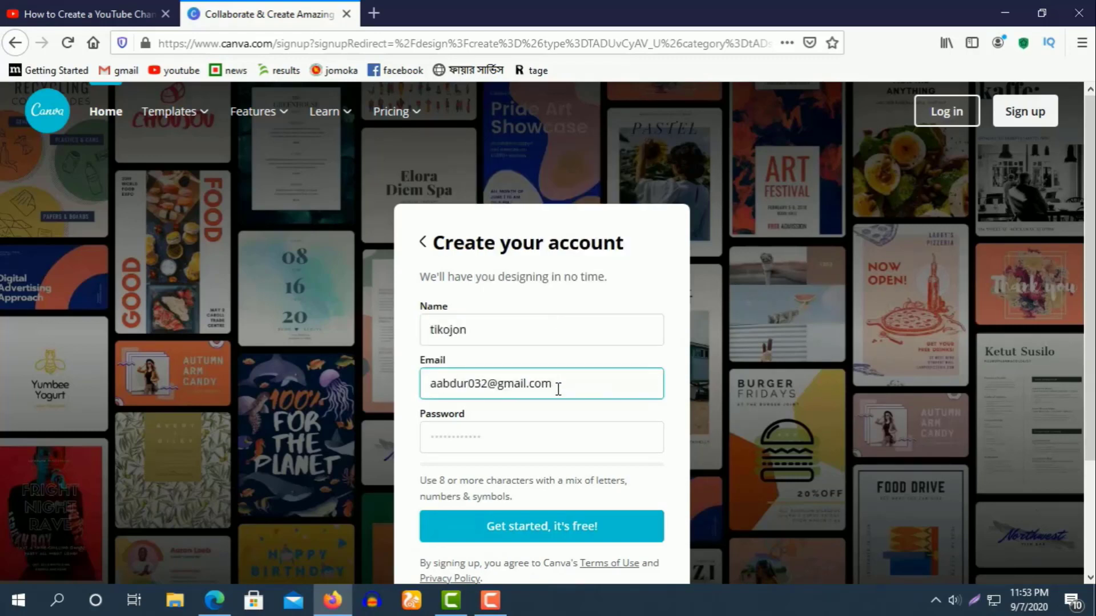
pyautogui.click(463, 432)
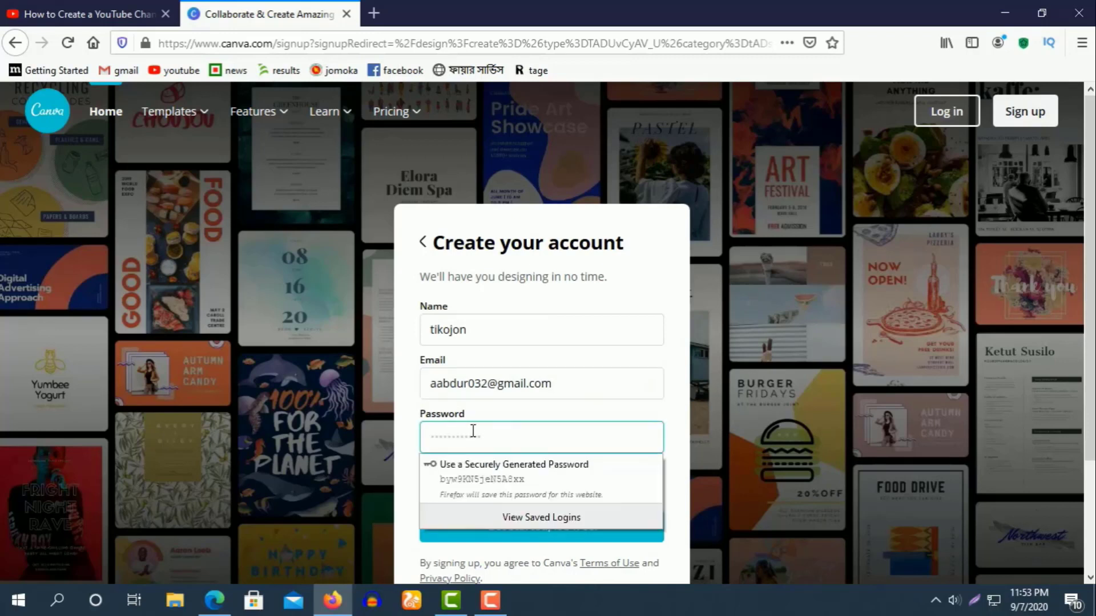
pyautogui.write('a')
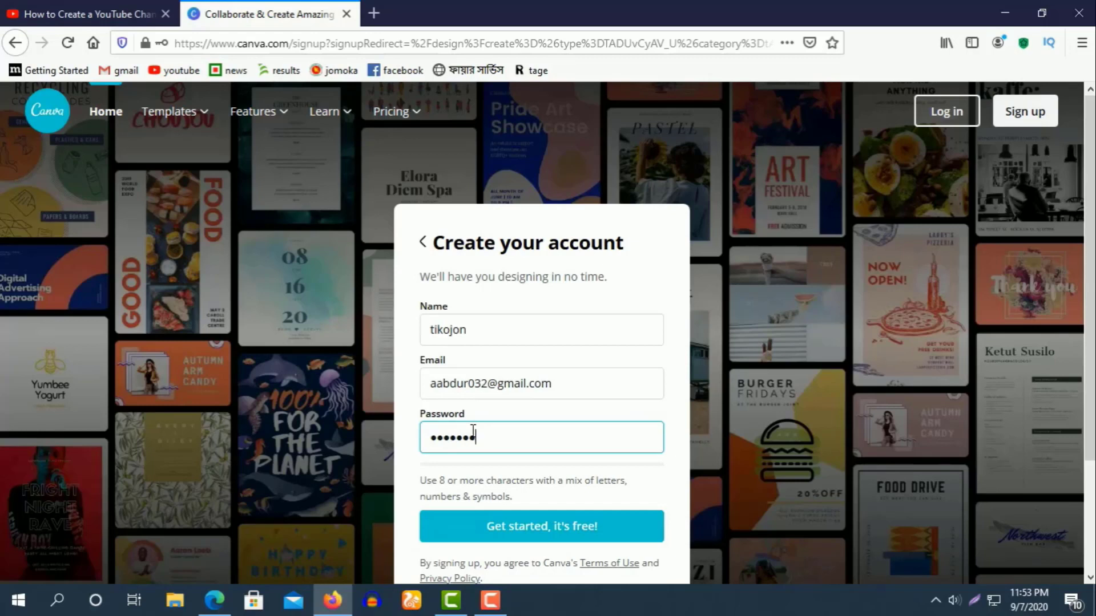
pyautogui.write('1')
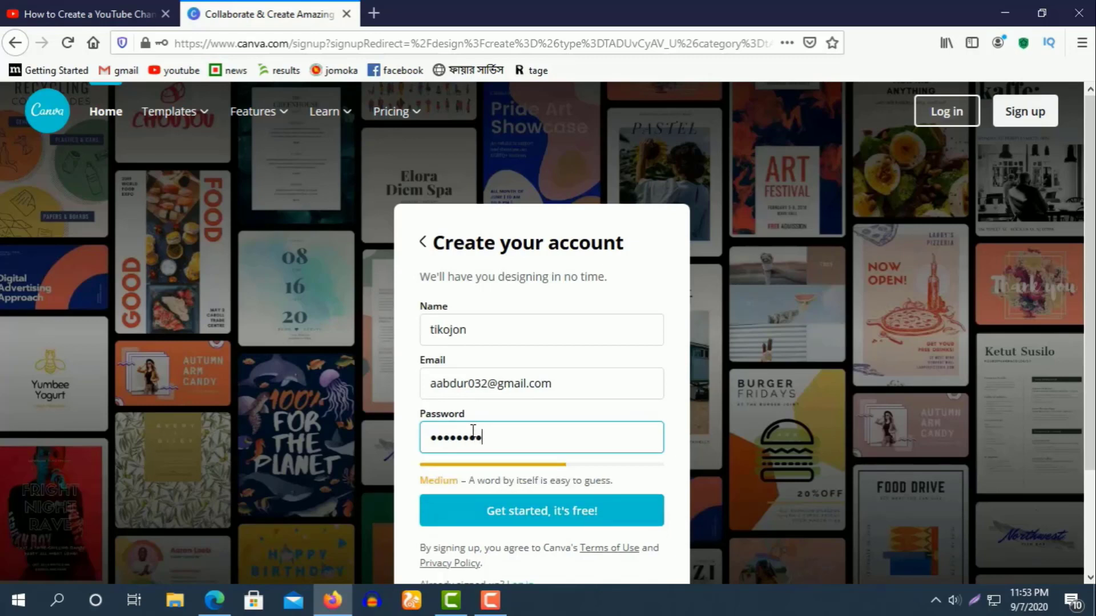
pyautogui.click(563, 520)
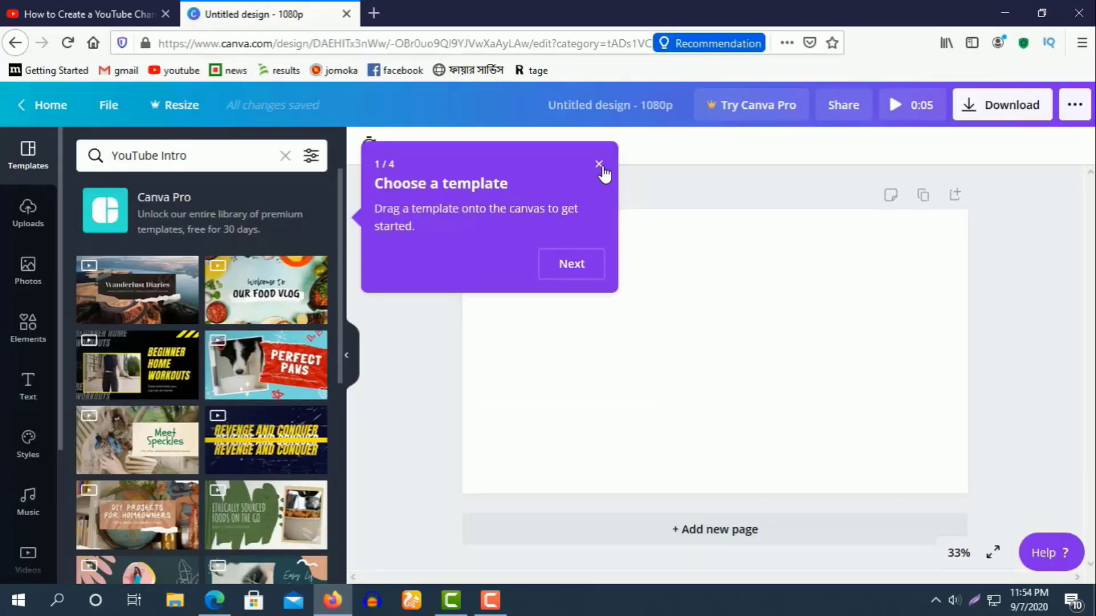
# Search templates for 'youtube intro video' and apply the Valerie and Rakhi's Love Story template.
pyautogui.click(600, 166)
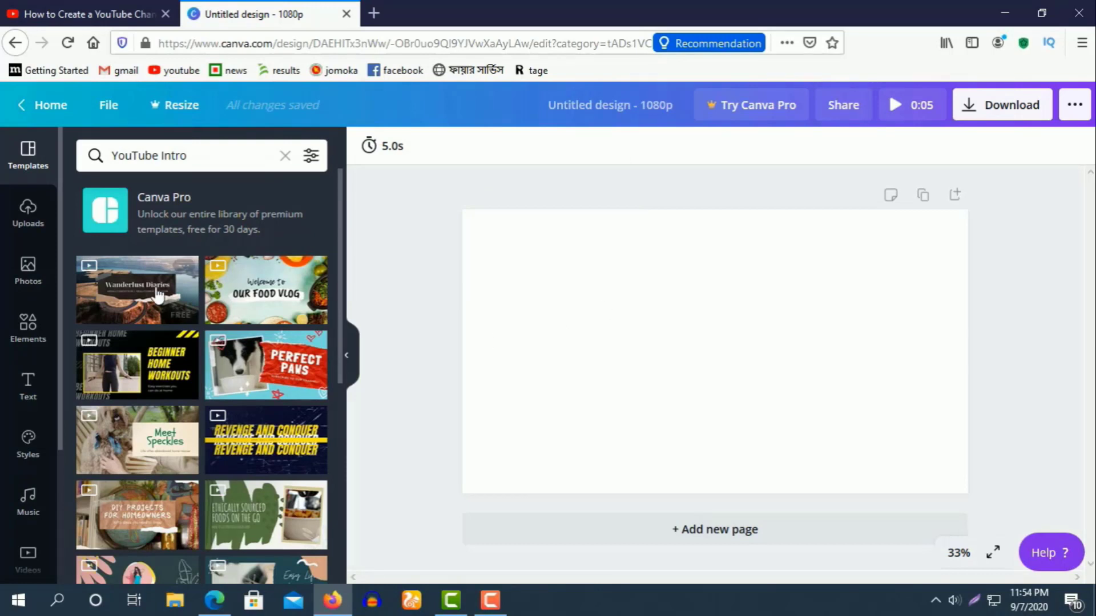
pyautogui.click(220, 164)
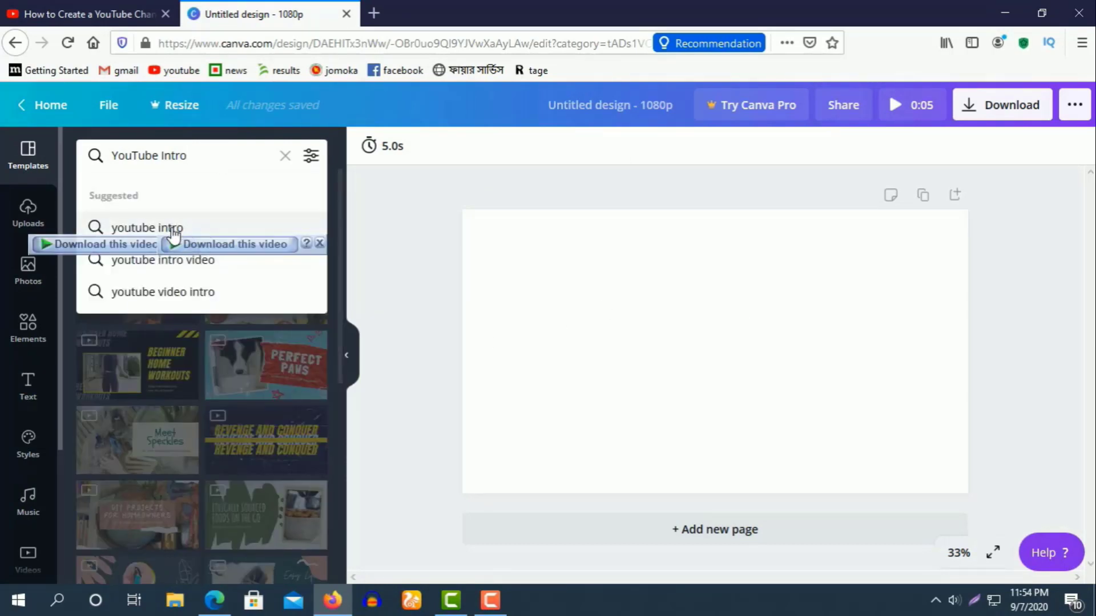
pyautogui.click(181, 228)
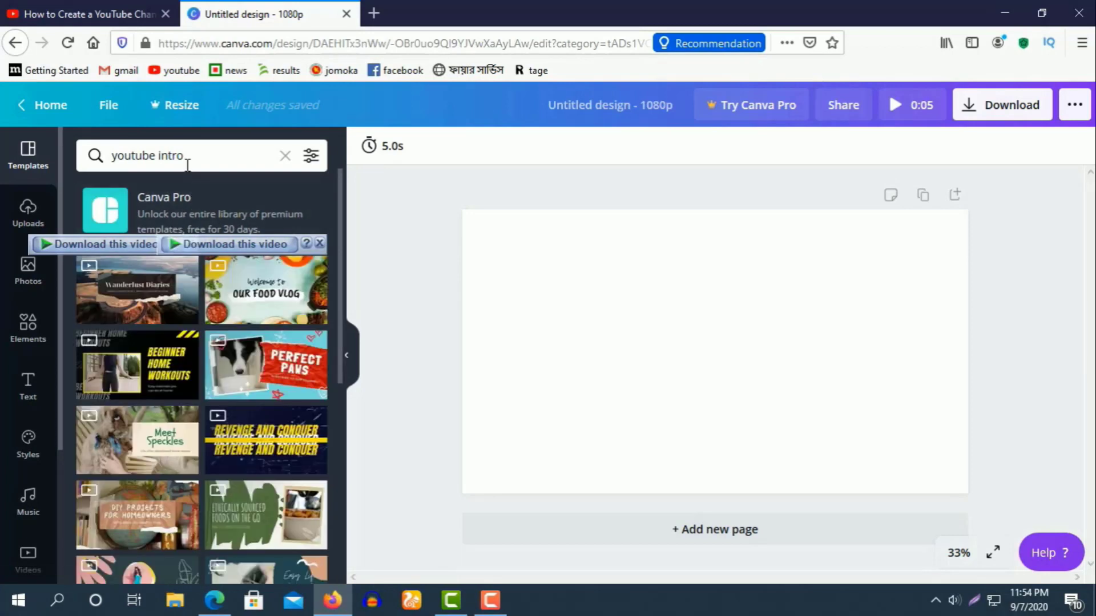
pyautogui.click(208, 159)
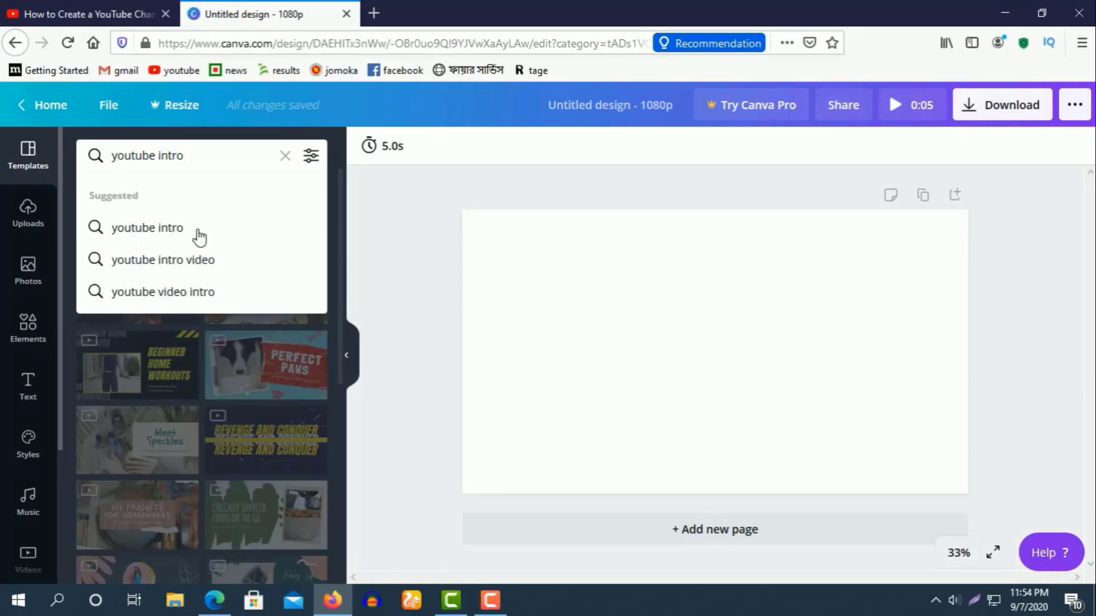
pyautogui.click(177, 263)
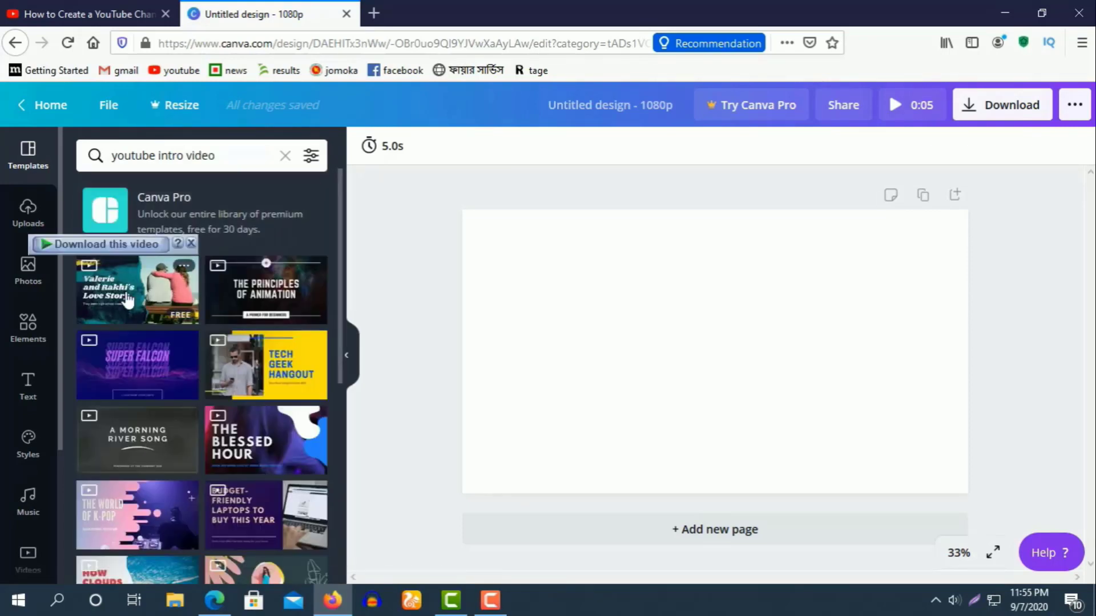
pyautogui.click(128, 299)
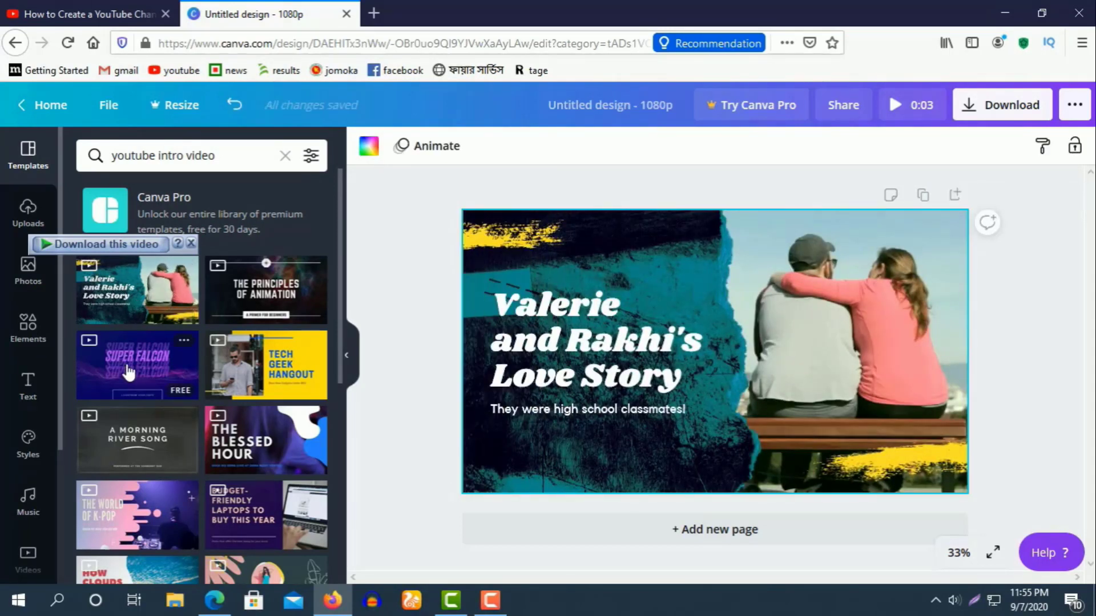
# Switch to the Super Falcon template and change its main title to 'AB TECH24'.
pyautogui.click(128, 372)
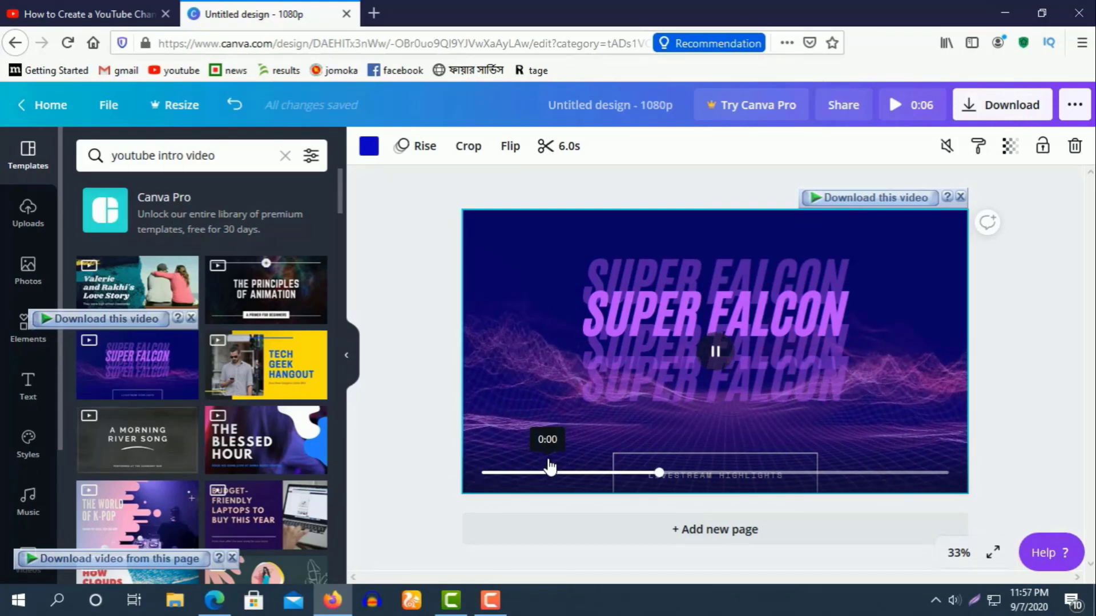
pyautogui.click(813, 313)
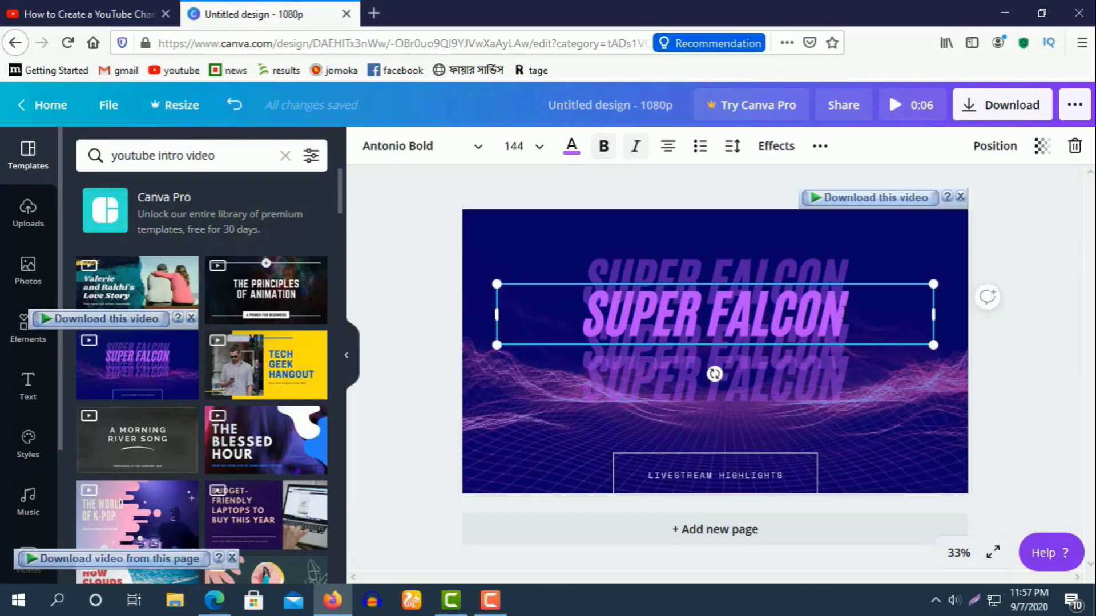
pyautogui.press('BackSpace')
pyautogui.press('BackSpace')
pyautogui.press('BackSpace')
pyautogui.press('BackSpace')
pyautogui.press('BackSpace')
pyautogui.press('BackSpace')
pyautogui.press('BackSpace')
pyautogui.press('BackSpace')
pyautogui.press('BackSpace')
pyautogui.press('BackSpace')
pyautogui.press('BackSpace')
pyautogui.press('BackSpace')
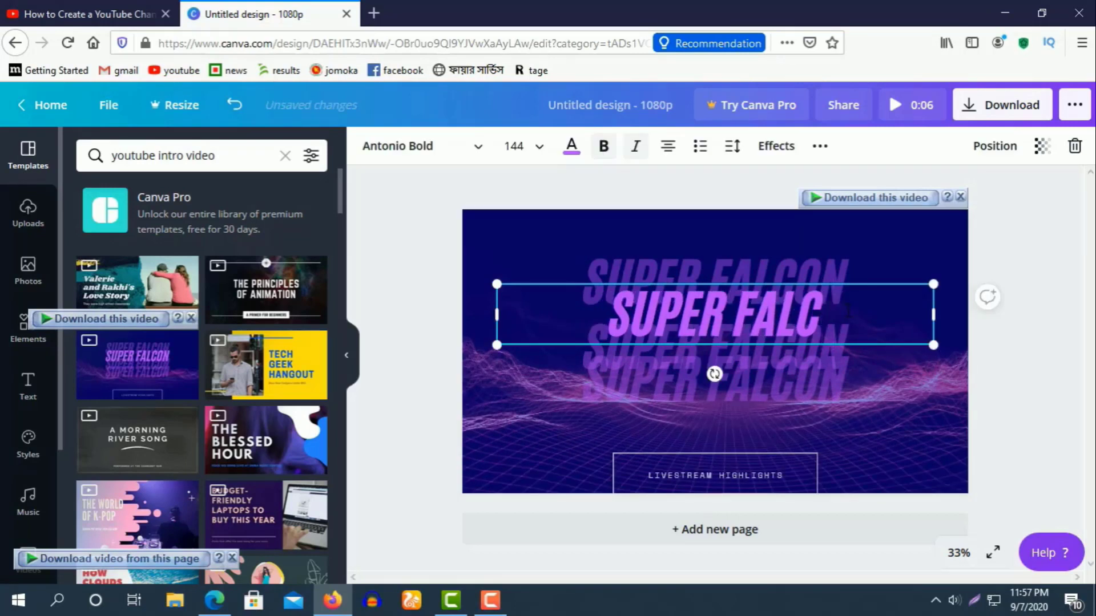
pyautogui.write('A')
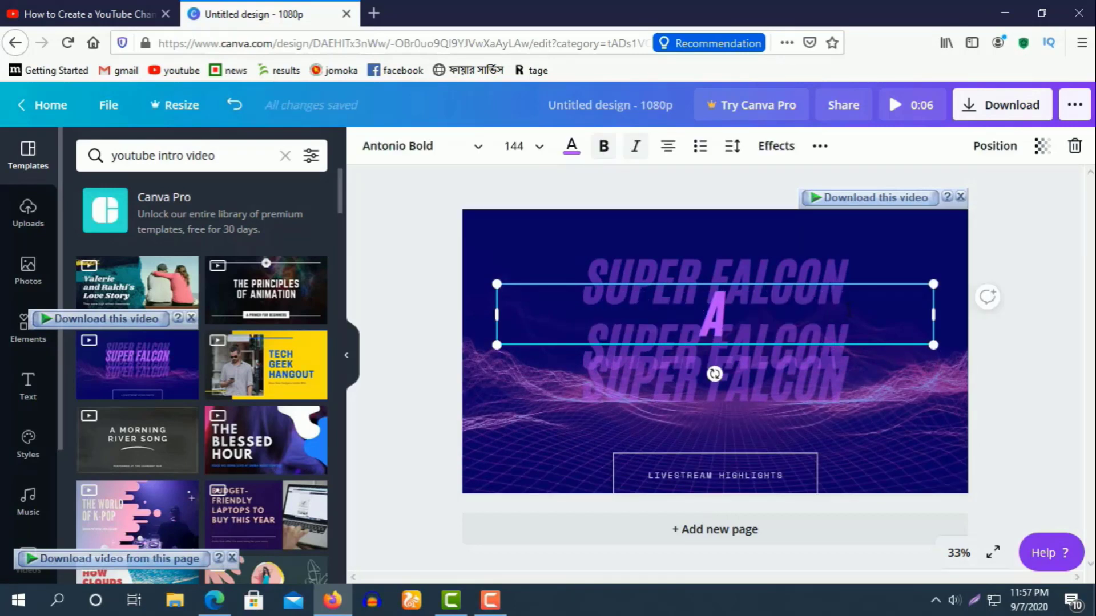
pyautogui.write('B TECH')
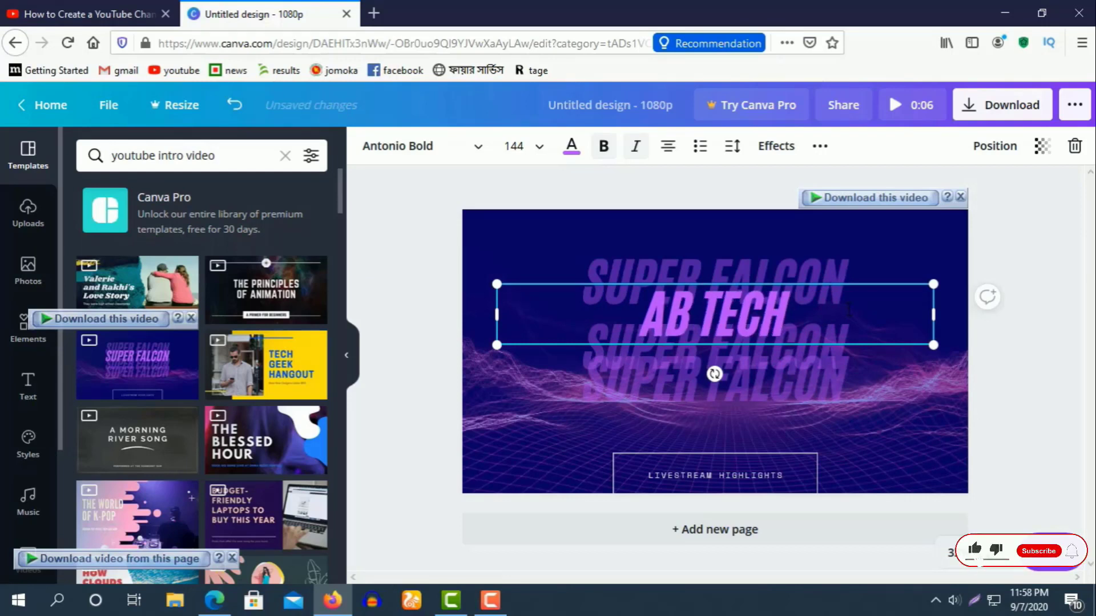
pyautogui.write('24')
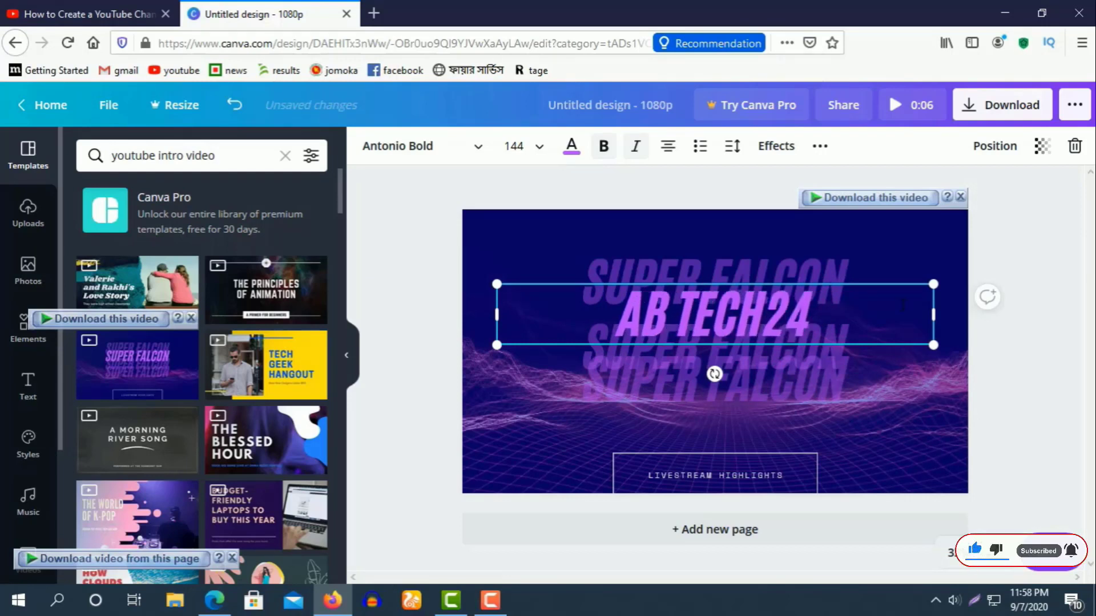
# Nudge the SUPER FALCON text behind the title slightly up and right.
pyautogui.click(855, 262)
pyautogui.moveTo(866, 266); pyautogui.dragTo(868, 263)
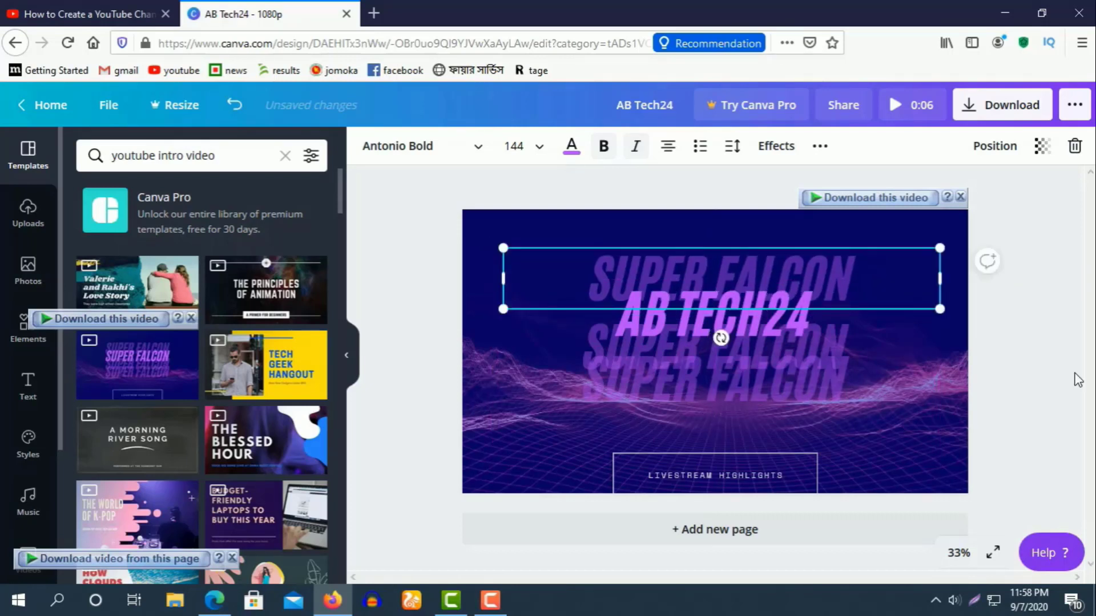
pyautogui.click(1022, 358)
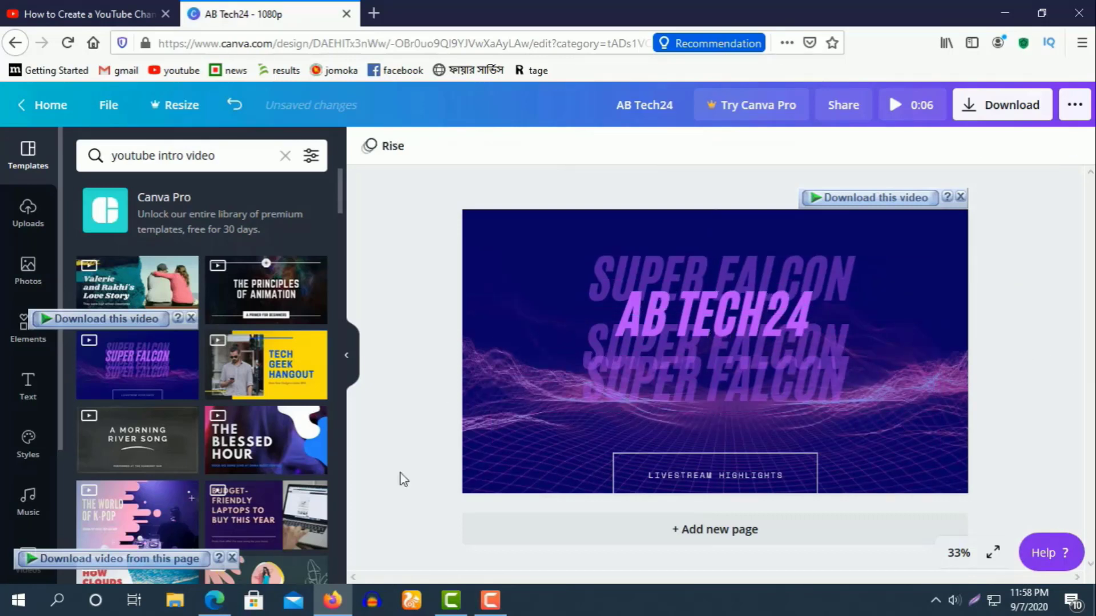
# Play the background wave video twice to preview the AB TECH24 title.
pyautogui.click(507, 472)
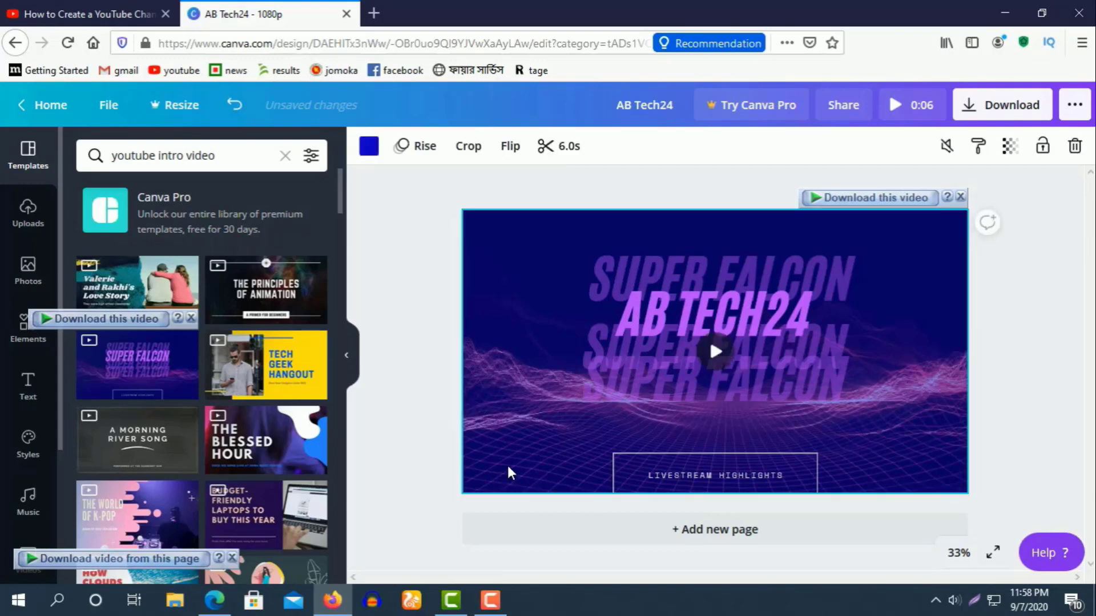
pyautogui.click(717, 357)
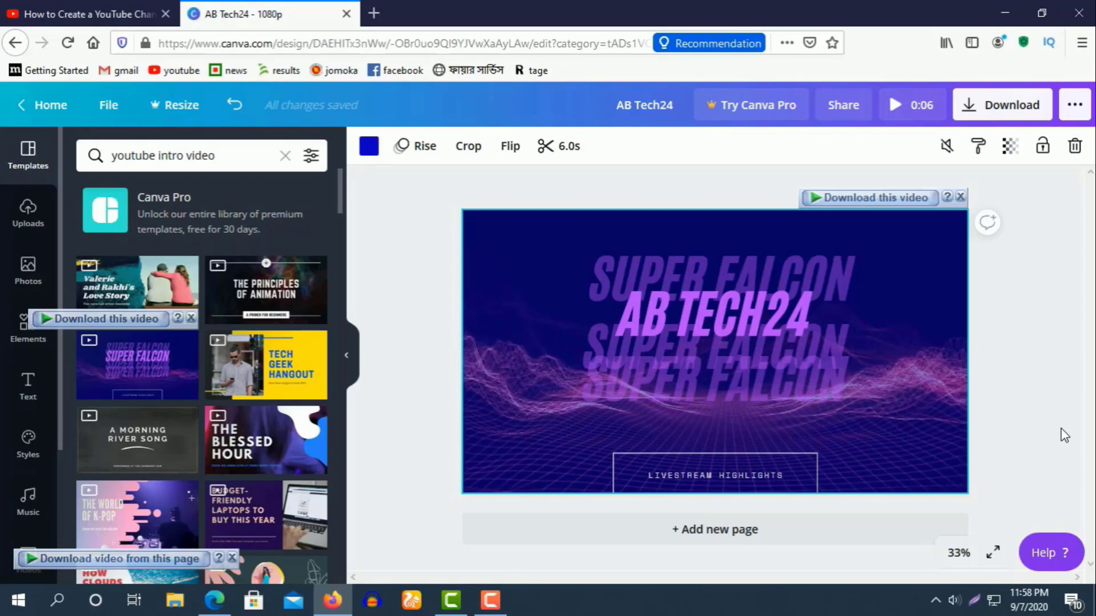
pyautogui.click(717, 353)
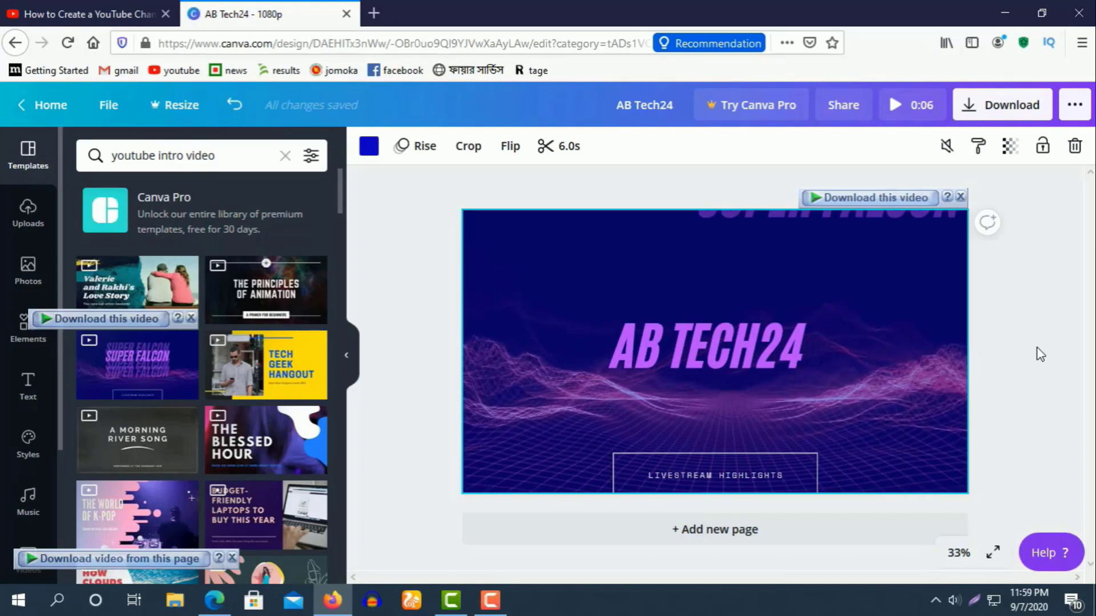
# Replace the SUPER FALCON text with 'AB TECH24'.
pyautogui.click(736, 476)
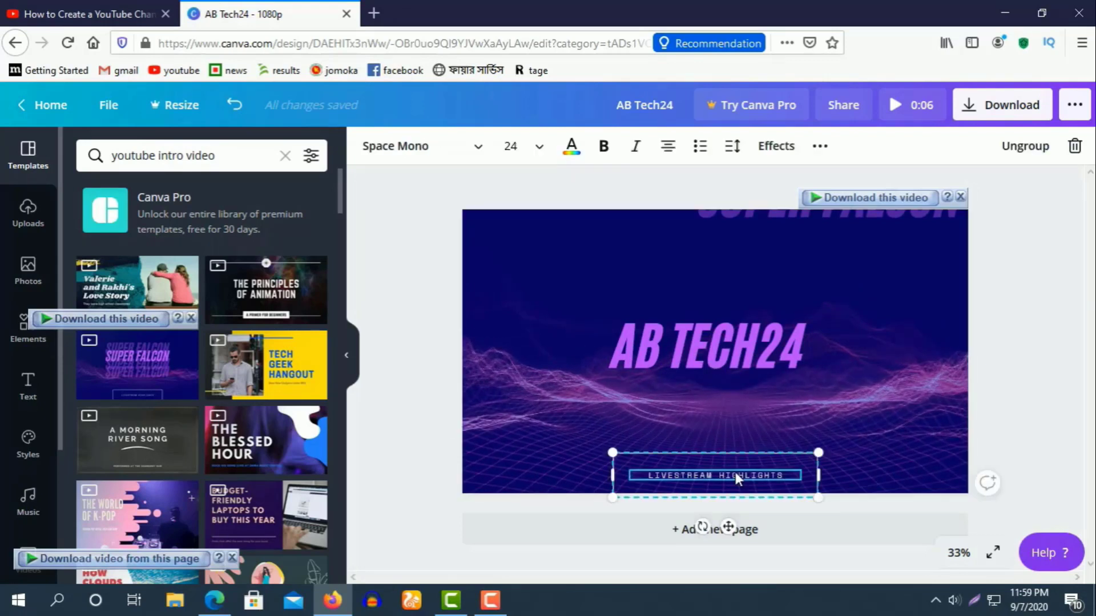
pyautogui.click(1036, 410)
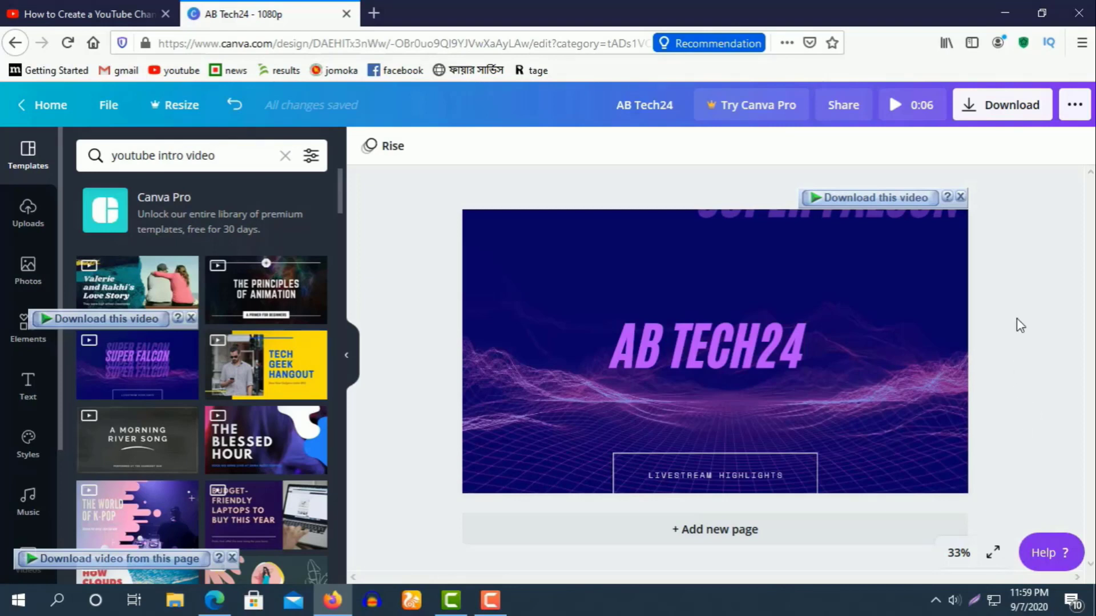
pyautogui.click(845, 390)
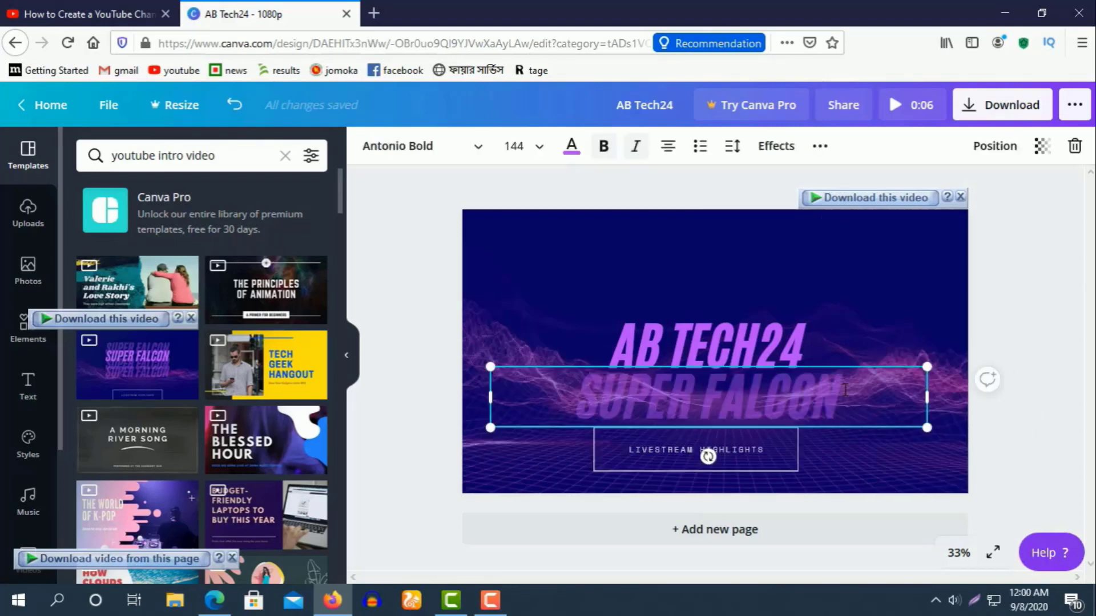
pyautogui.press('BackSpace')
pyautogui.press('BackSpace')
pyautogui.press('BackSpace')
pyautogui.press('BackSpace')
pyautogui.press('BackSpace')
pyautogui.press('BackSpace')
pyautogui.press('BackSpace')
pyautogui.press('BackSpace')
pyautogui.press('BackSpace')
pyautogui.press('BackSpace')
pyautogui.press('BackSpace')
pyautogui.press('BackSpace')
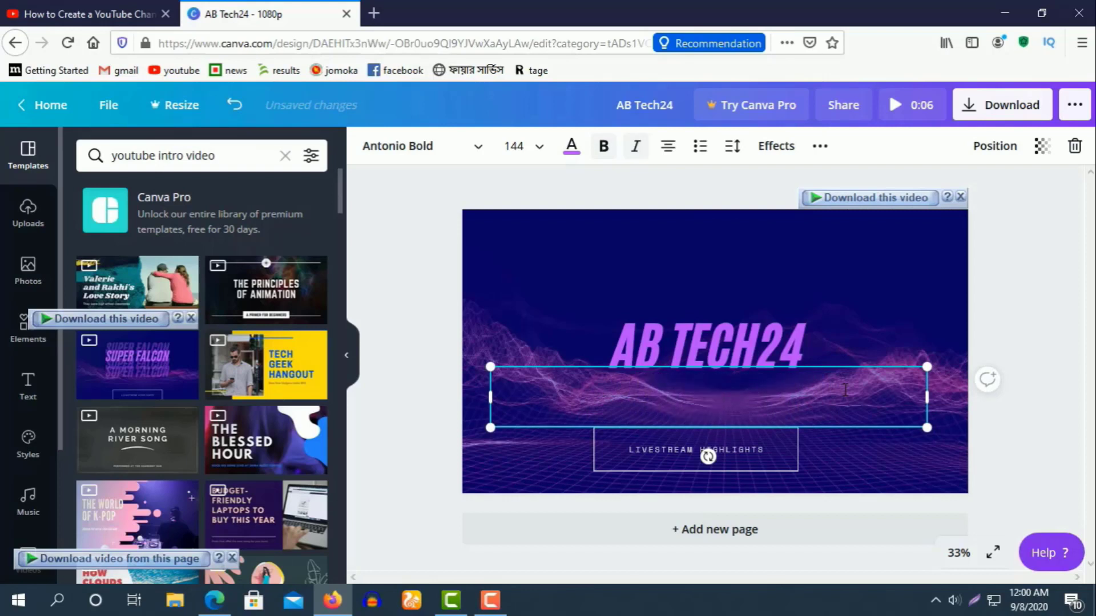
pyautogui.write('AD')
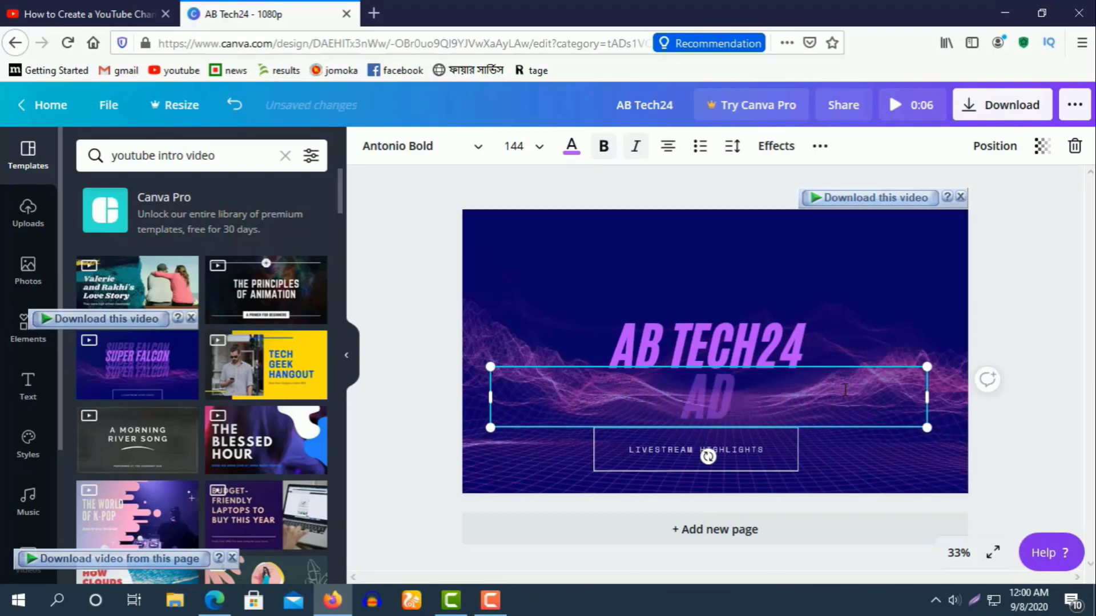
pyautogui.press('BackSpace')
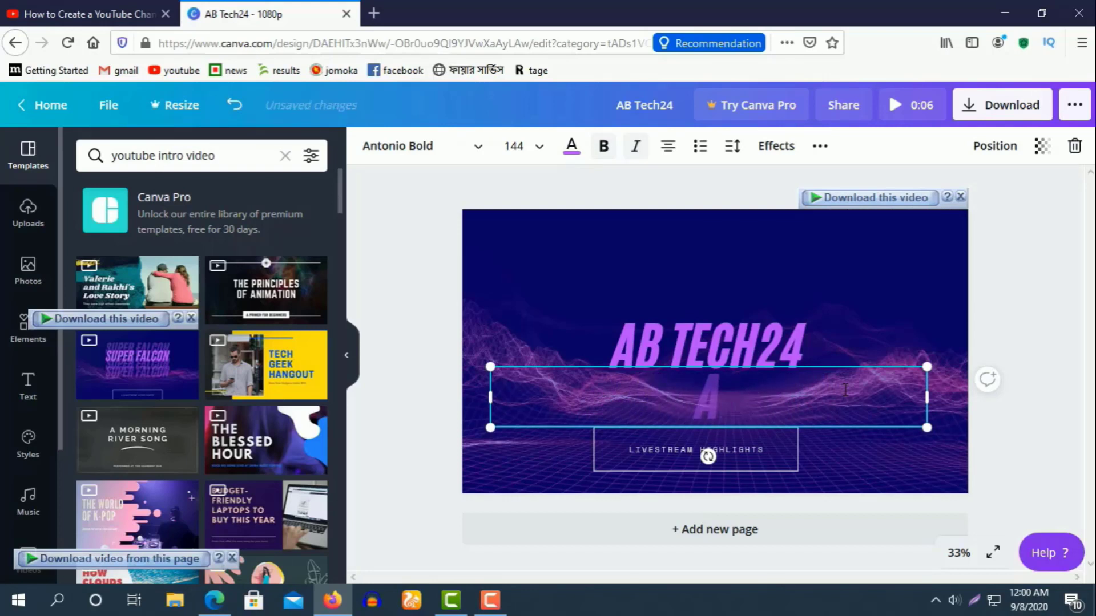
pyautogui.write('B TECH24')
pyautogui.click(901, 276)
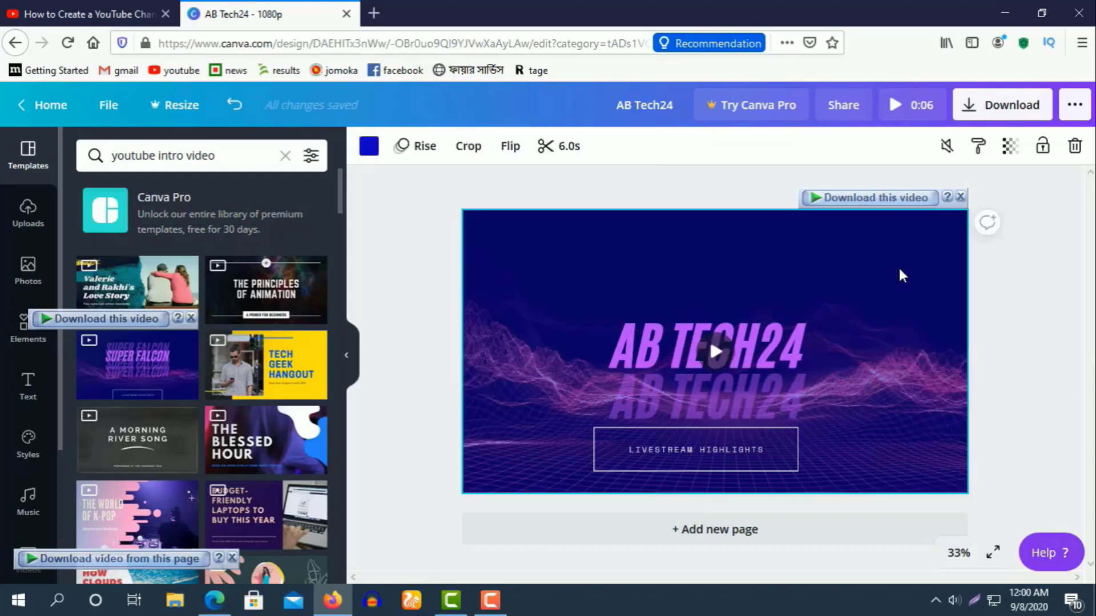
# Shrink the second AB TECH24 to size 72, place it beneath the title, and preview.
pyautogui.click(708, 393)
pyautogui.moveTo(930, 425); pyautogui.dragTo(715, 444)
pyautogui.moveTo(645, 414); pyautogui.dragTo(749, 393)
pyautogui.click(765, 400)
pyautogui.click(713, 351)
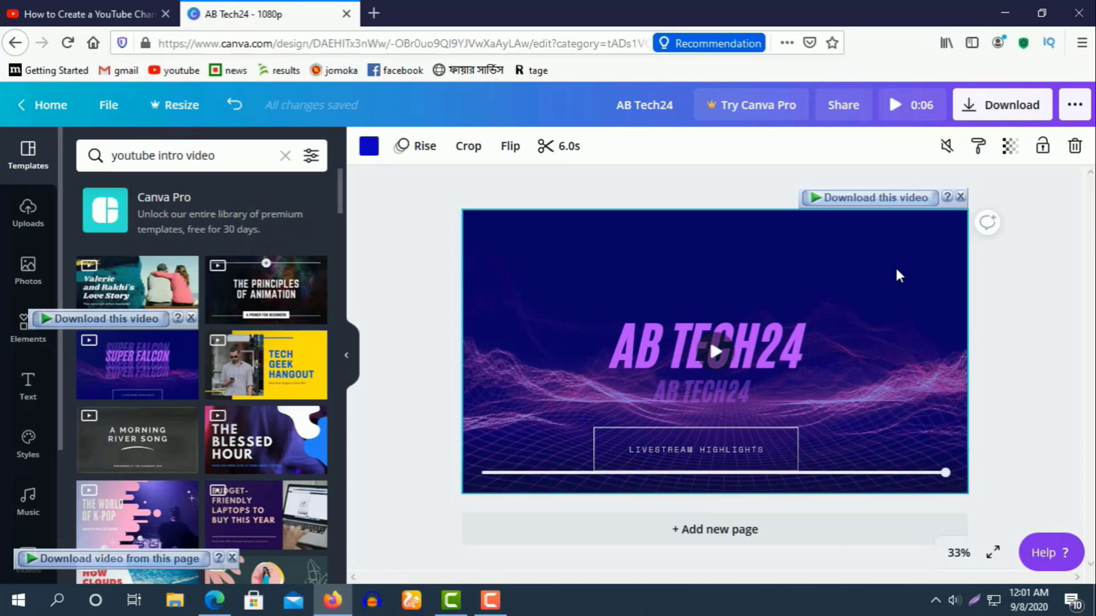
# Try Hollow and Lift, then give the main title Splice: thickness 50, offset 50, direction -45.
pyautogui.click(799, 348)
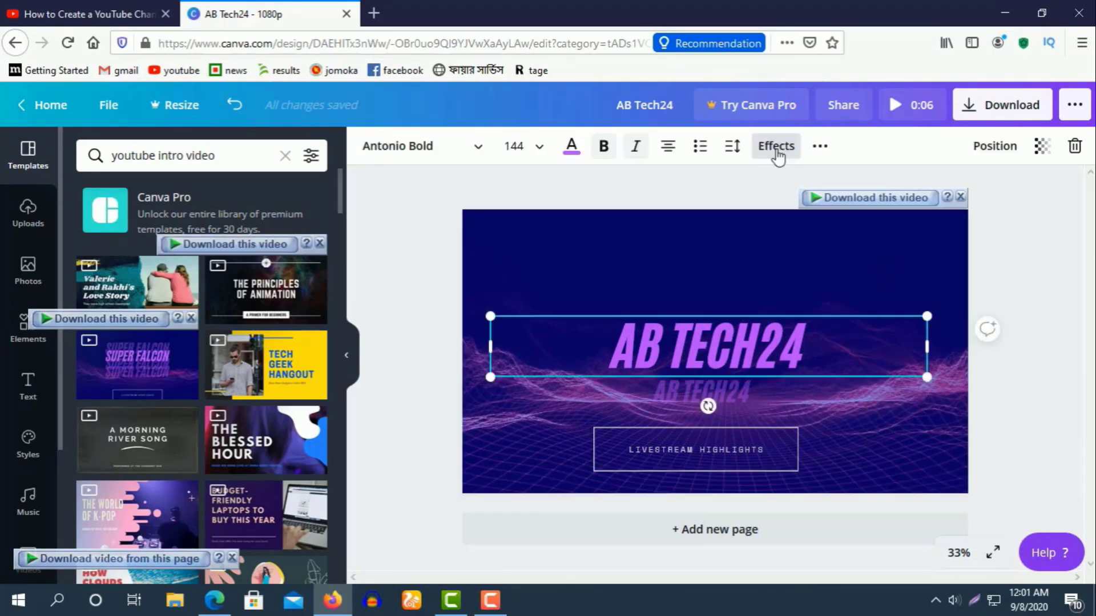
pyautogui.click(776, 147)
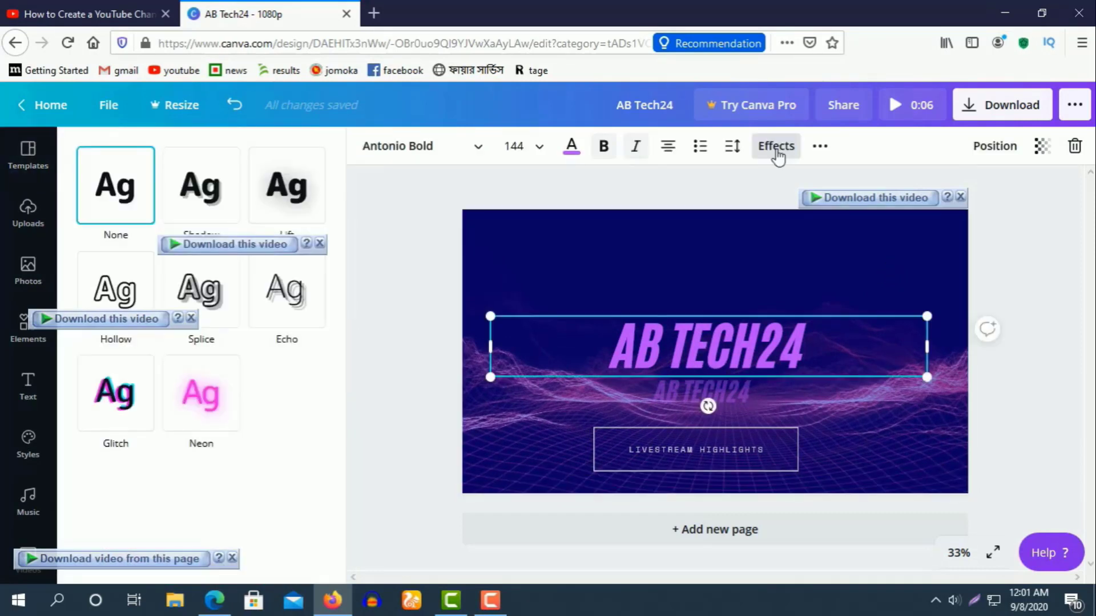
pyautogui.click(131, 294)
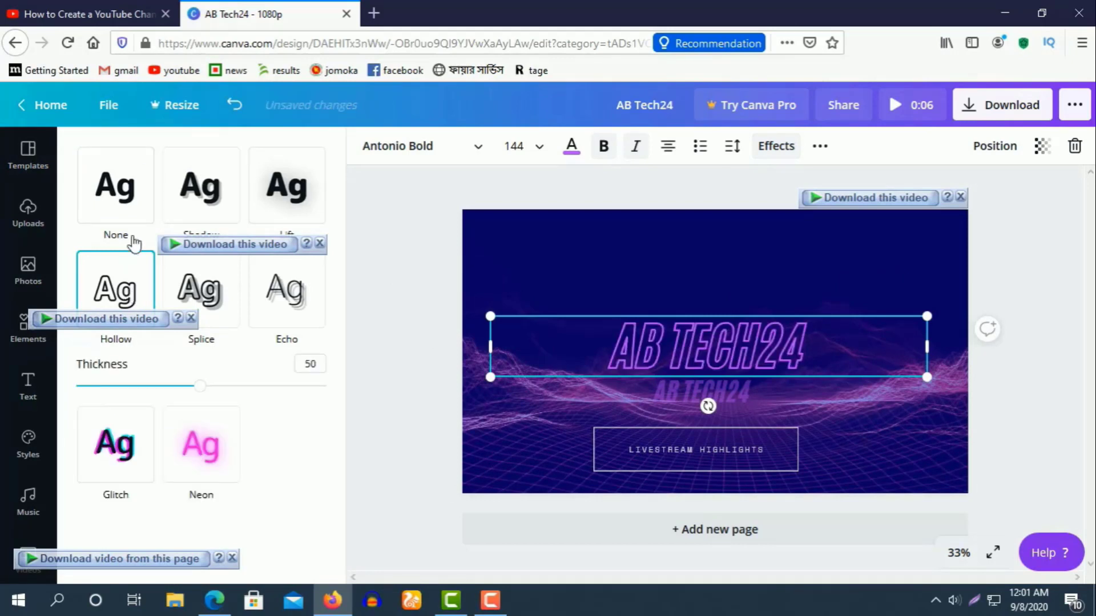
pyautogui.click(129, 212)
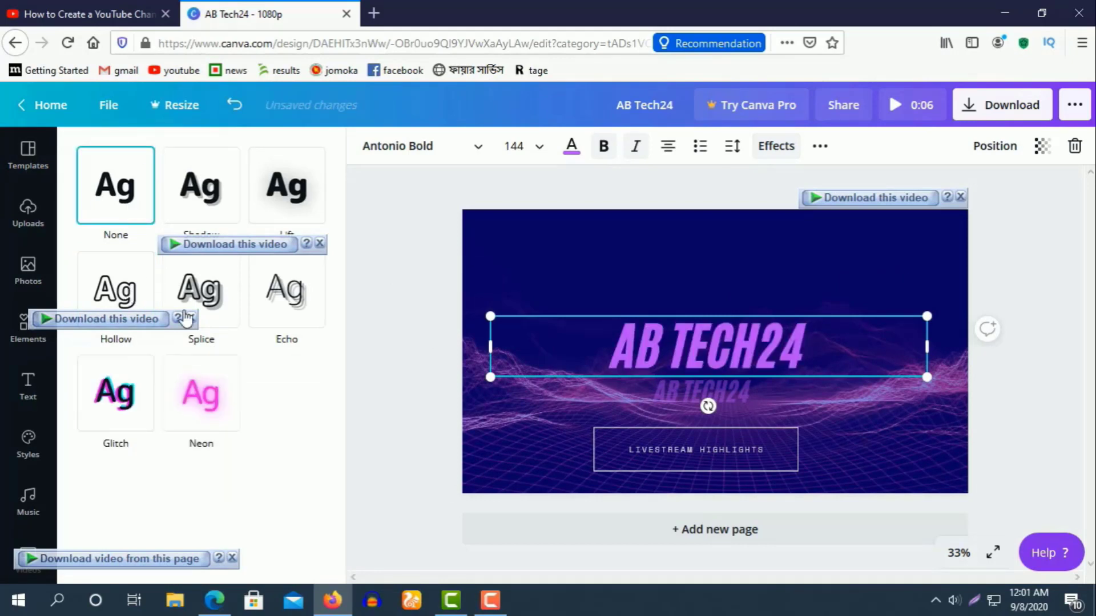
pyautogui.click(206, 308)
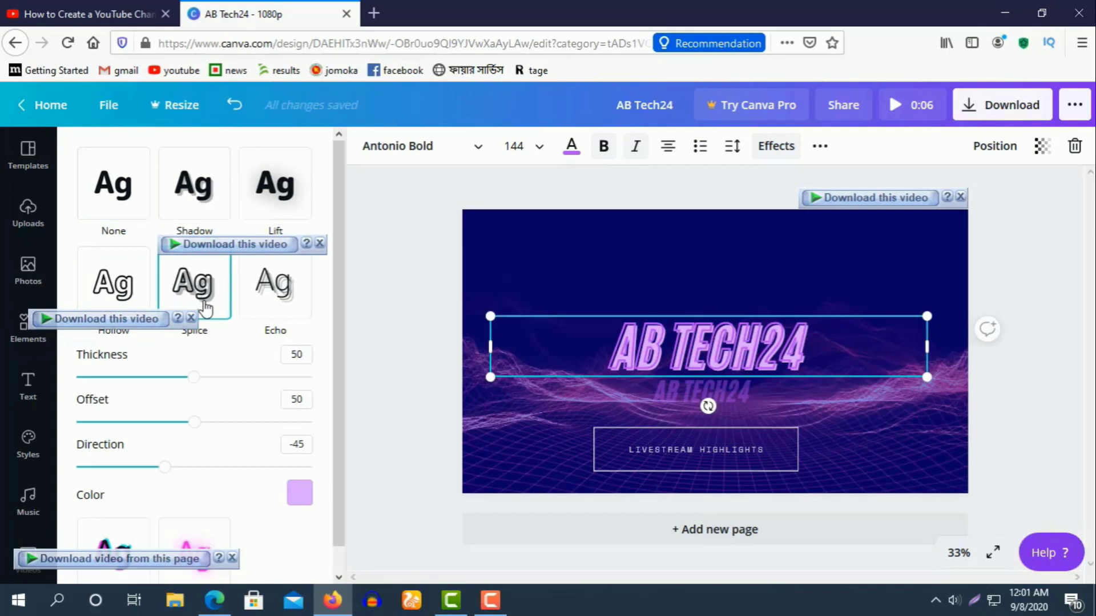
pyautogui.click(291, 194)
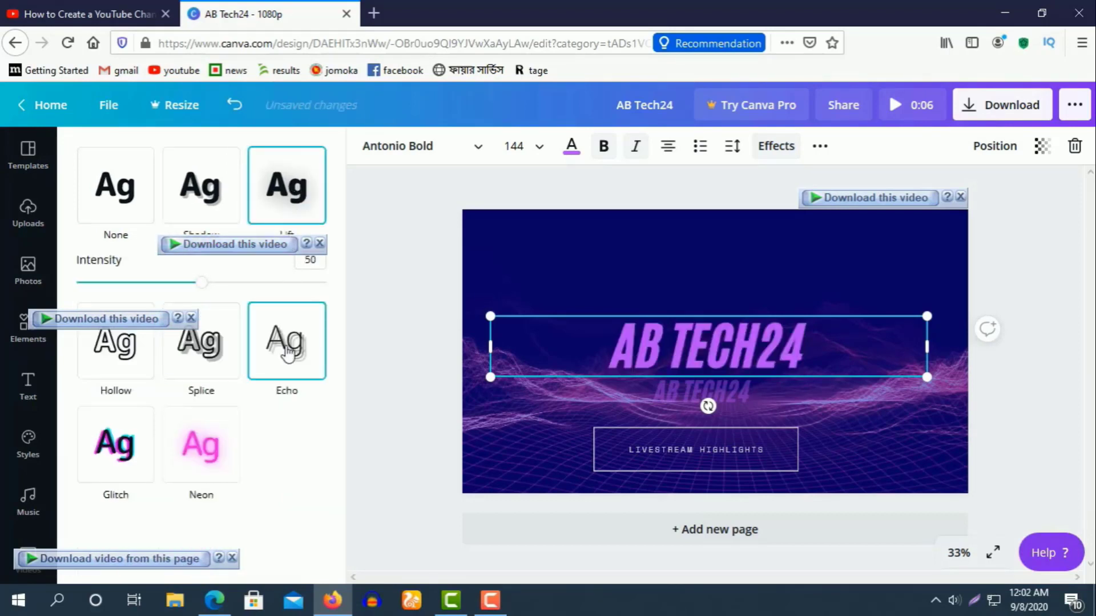
pyautogui.click(213, 309)
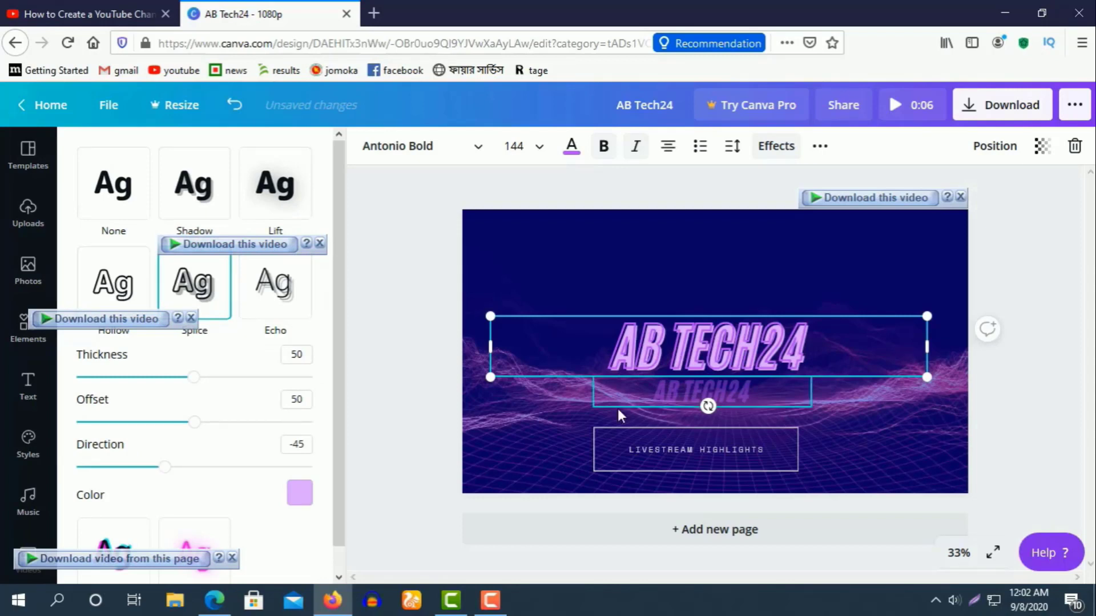
pyautogui.click(541, 454)
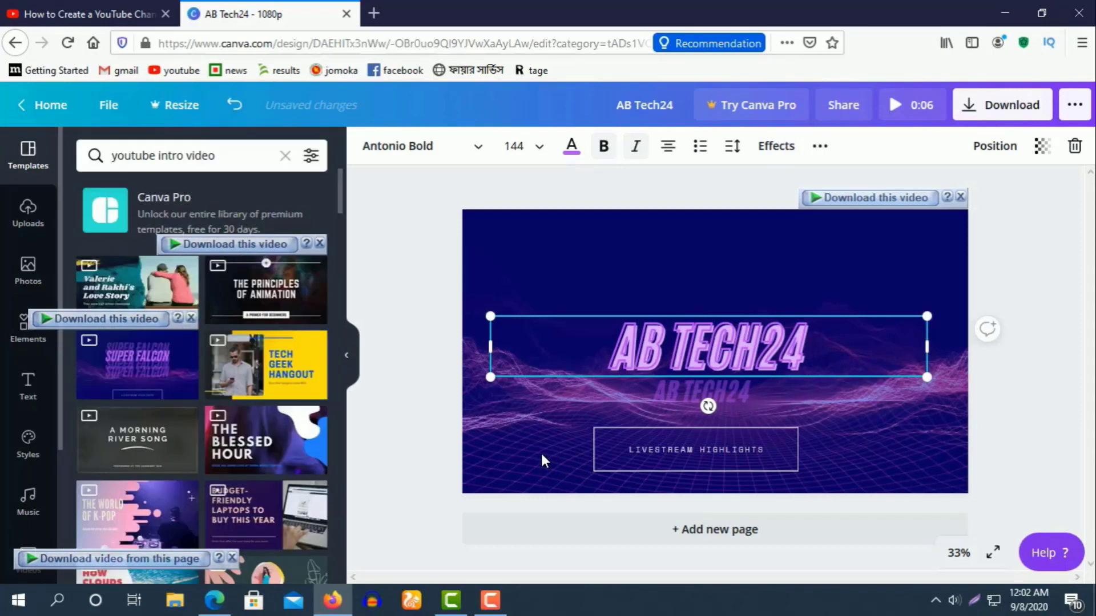
pyautogui.click(576, 293)
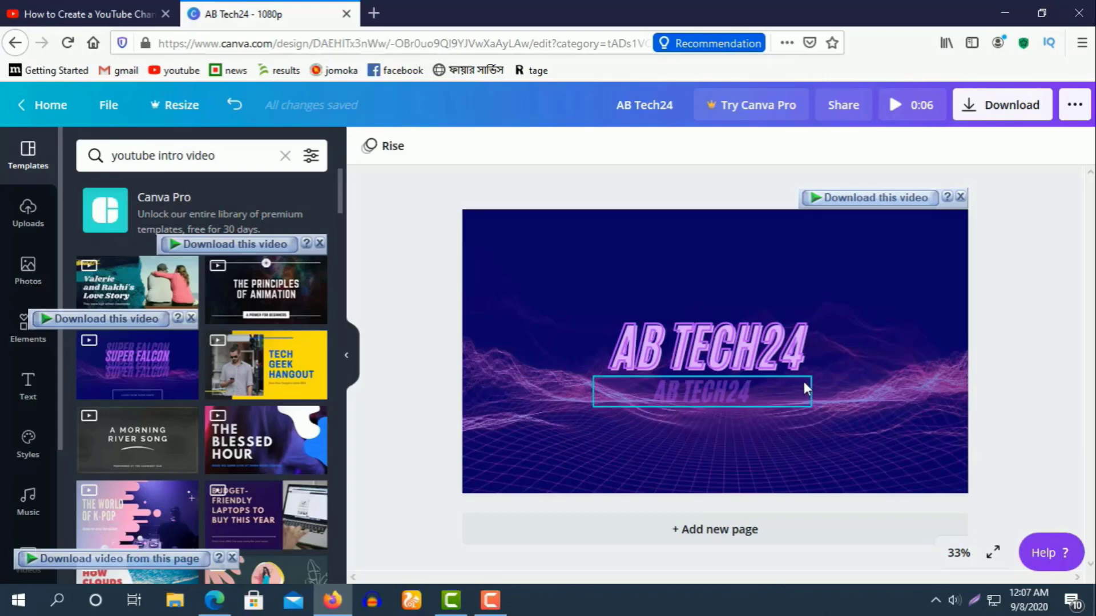
# Add Video Game Blockbuster music, preview the intro full screen, and bring up MP4 download options.
pyautogui.click(28, 501)
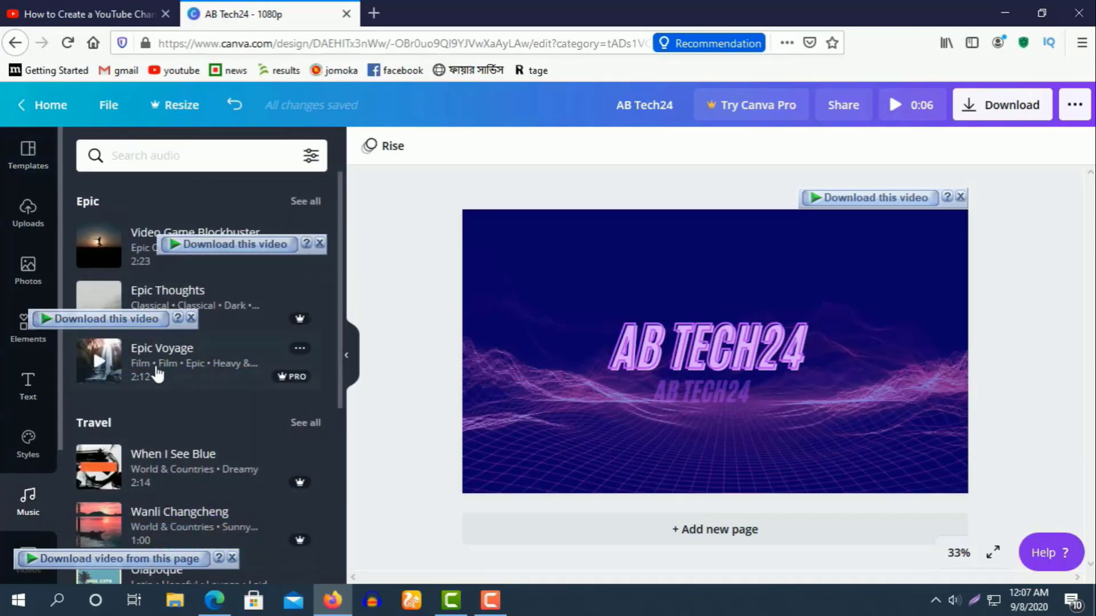
pyautogui.click(158, 375)
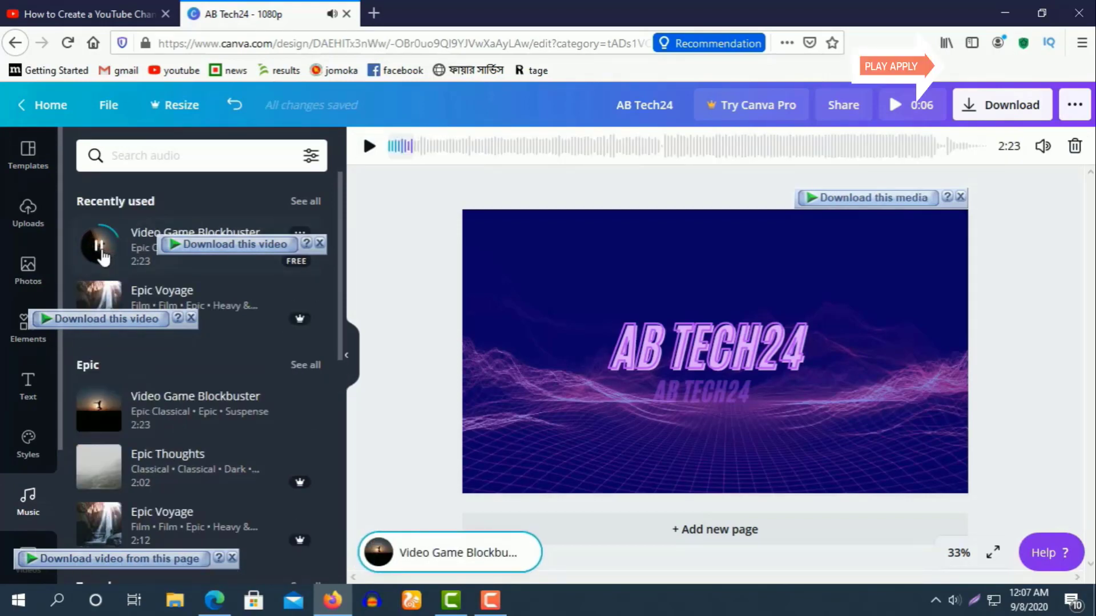
pyautogui.click(895, 105)
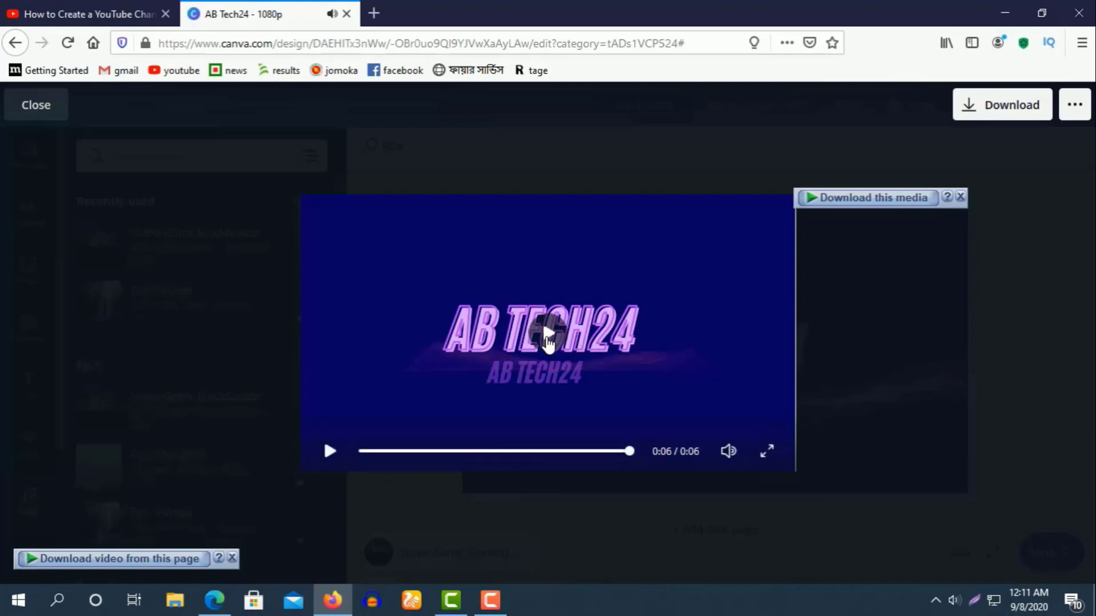
pyautogui.click(545, 337)
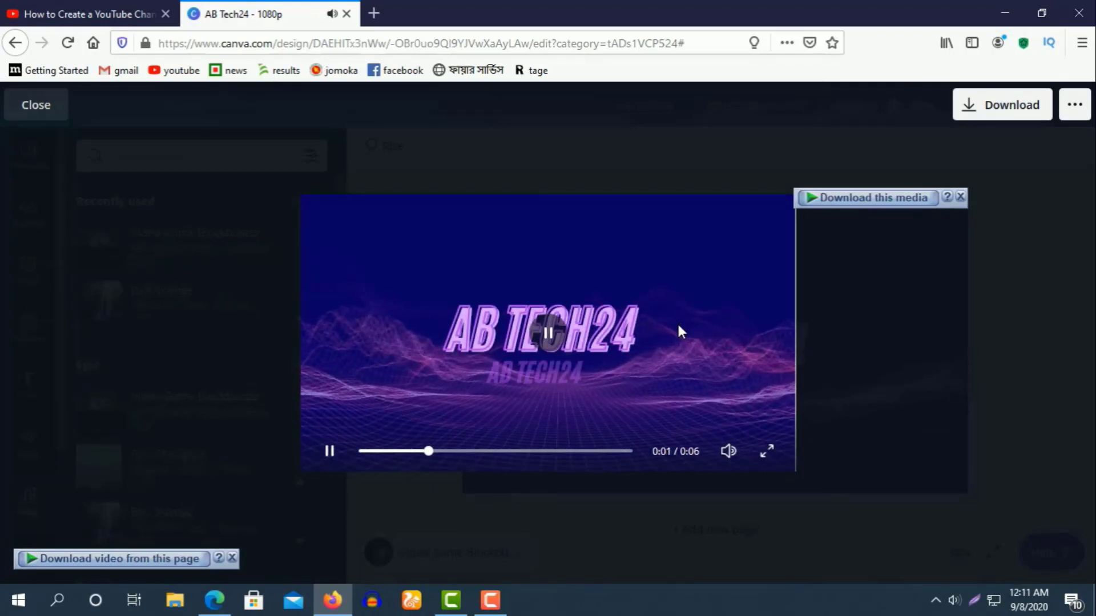
pyautogui.click(993, 103)
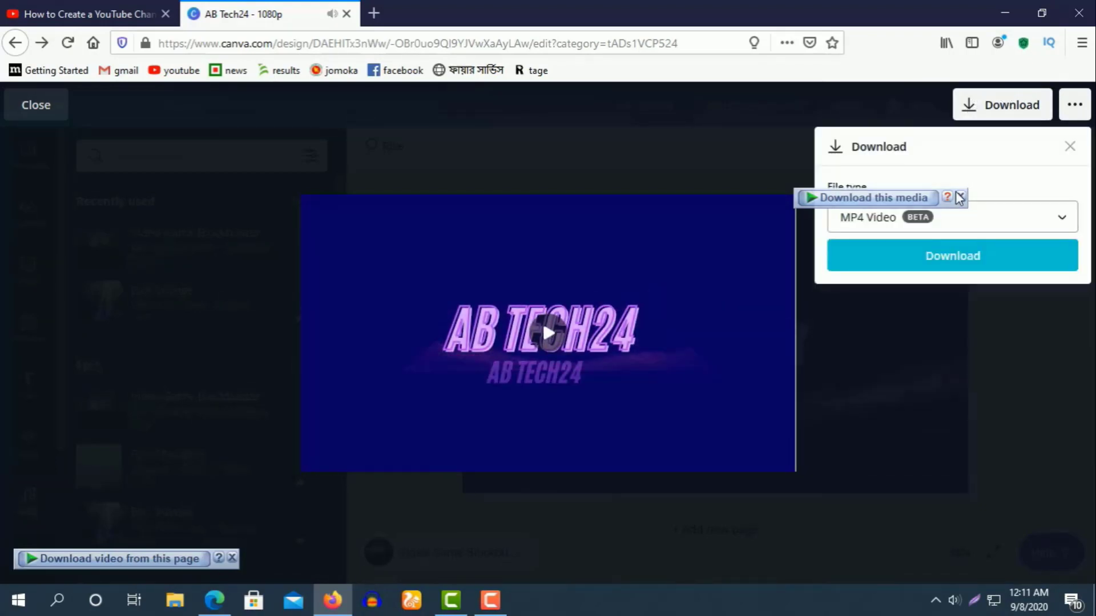